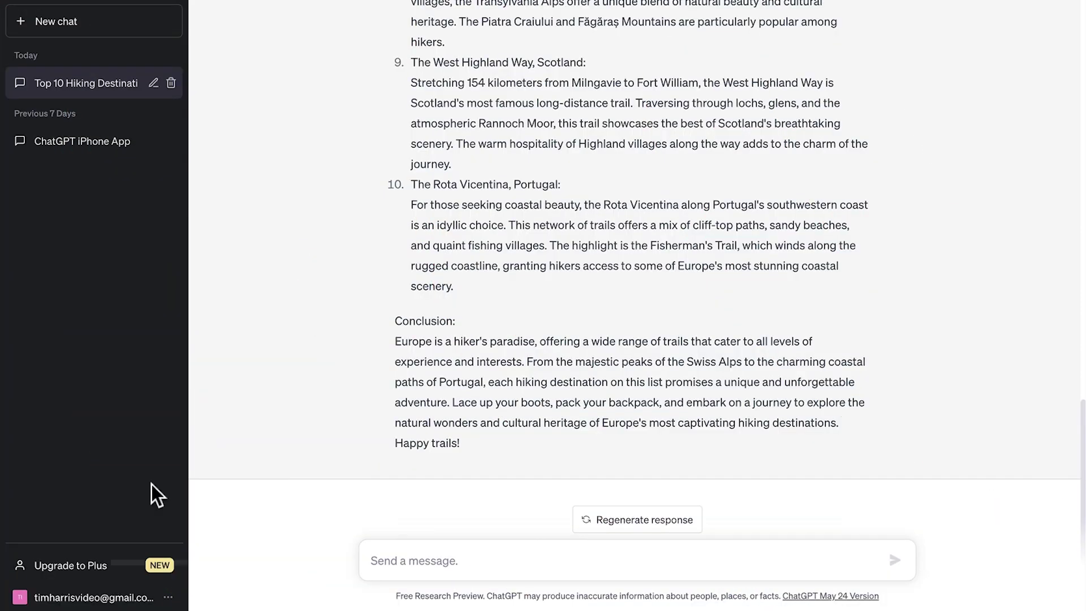
Step: Upgrade the free account to the ChatGPT Plus plan at USD $20 per month
click(144, 565)
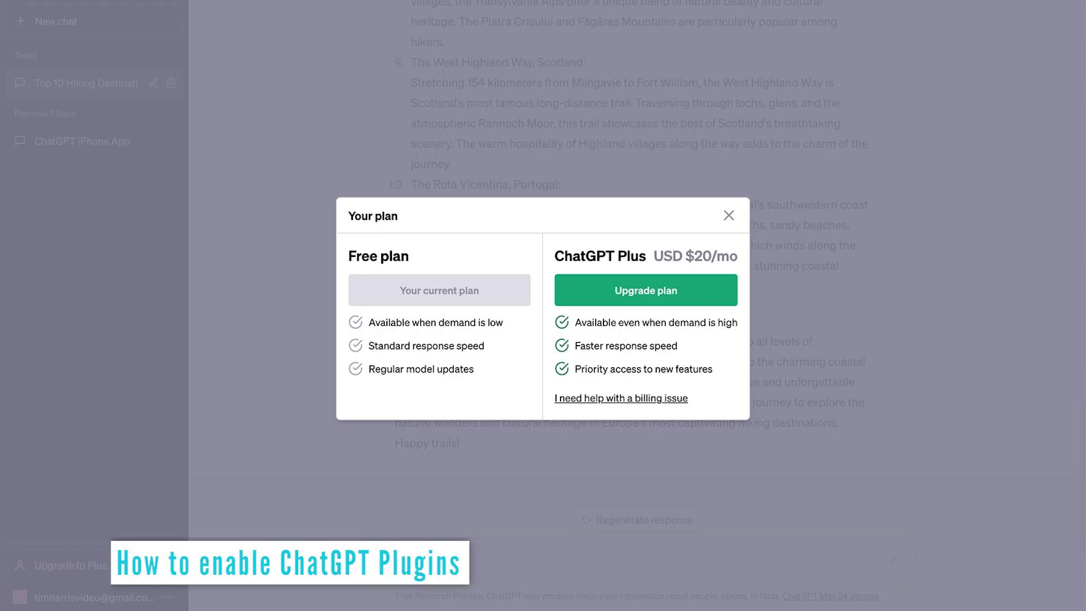
click(625, 294)
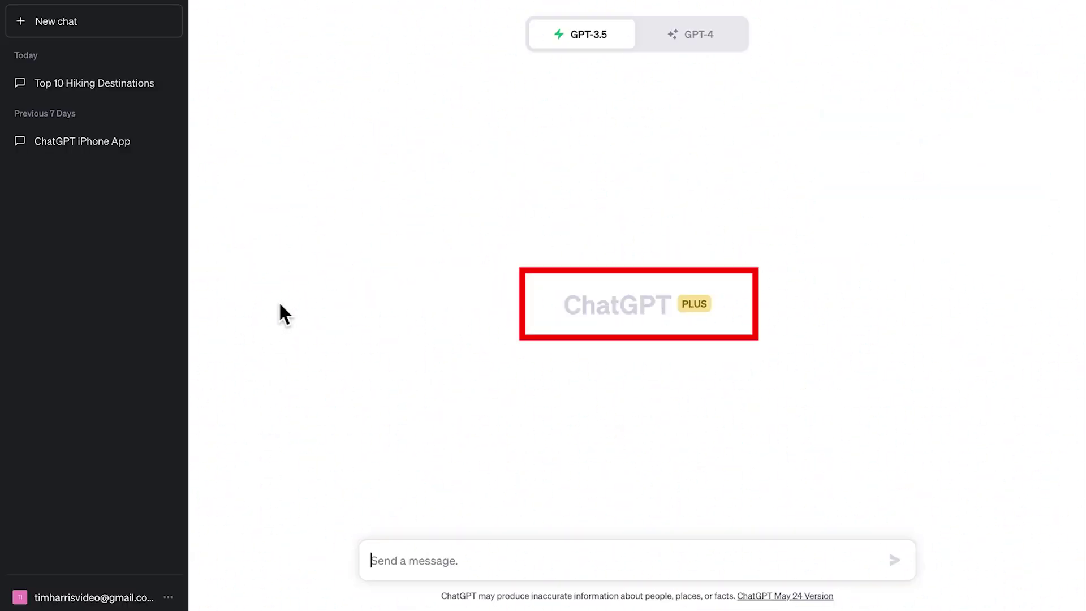
Step: Select GPT-4 as the model for the new chat
mouse_move(580, 36)
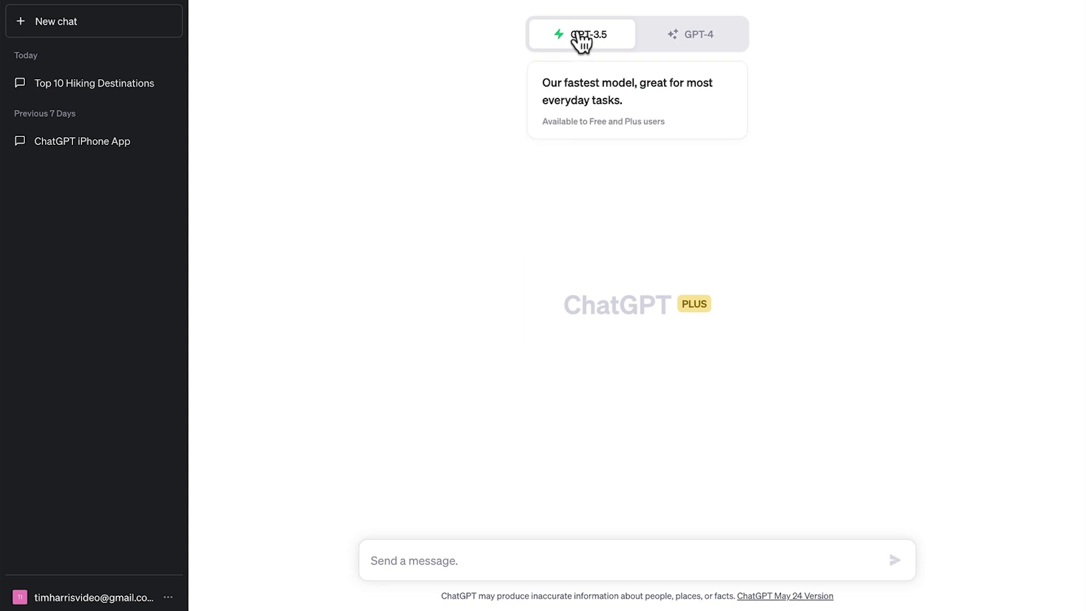
click(686, 44)
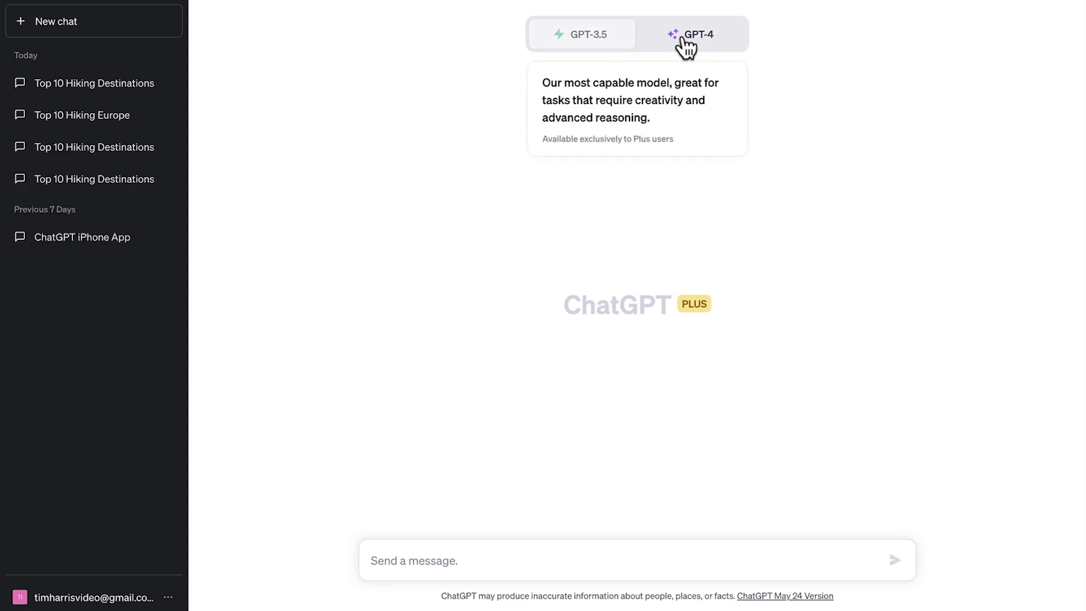
click(686, 45)
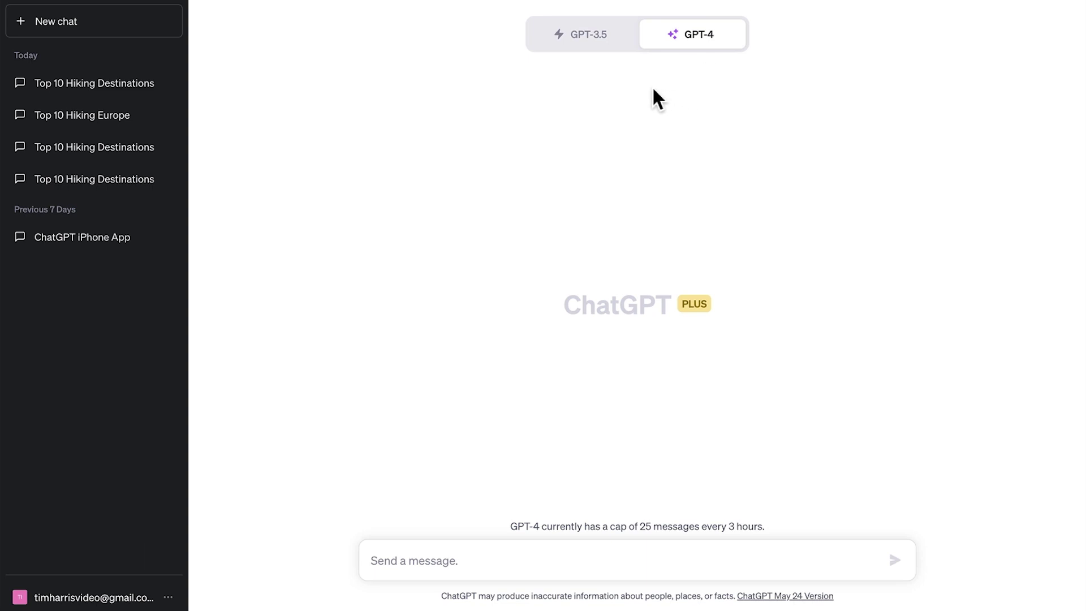
Step: In Settings > Beta features, switch on Browse with Bing and Plugins
click(165, 597)
click(72, 516)
click(367, 260)
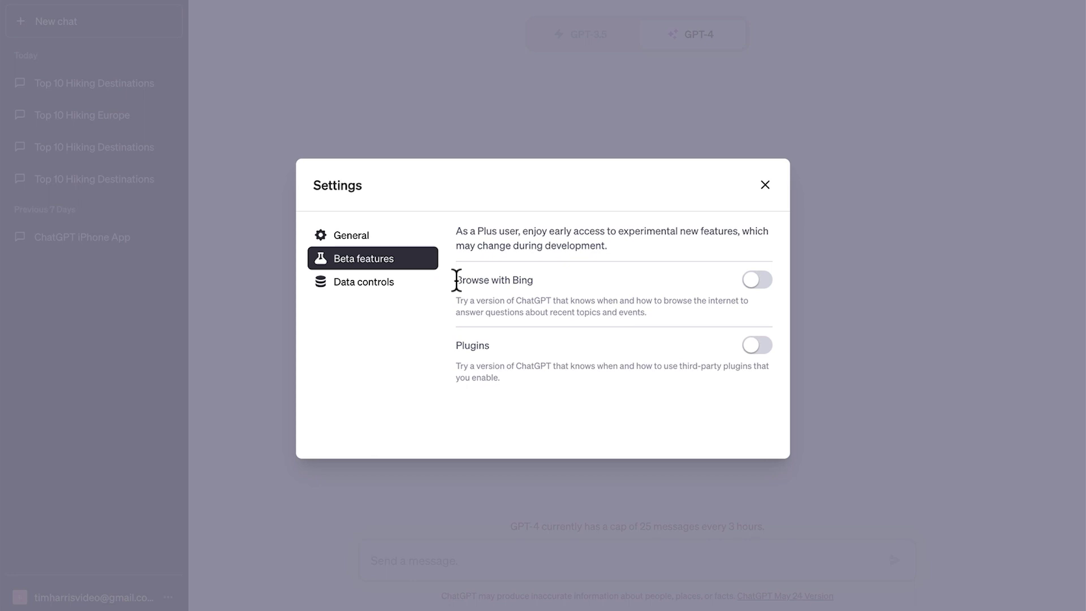
click(757, 281)
click(758, 348)
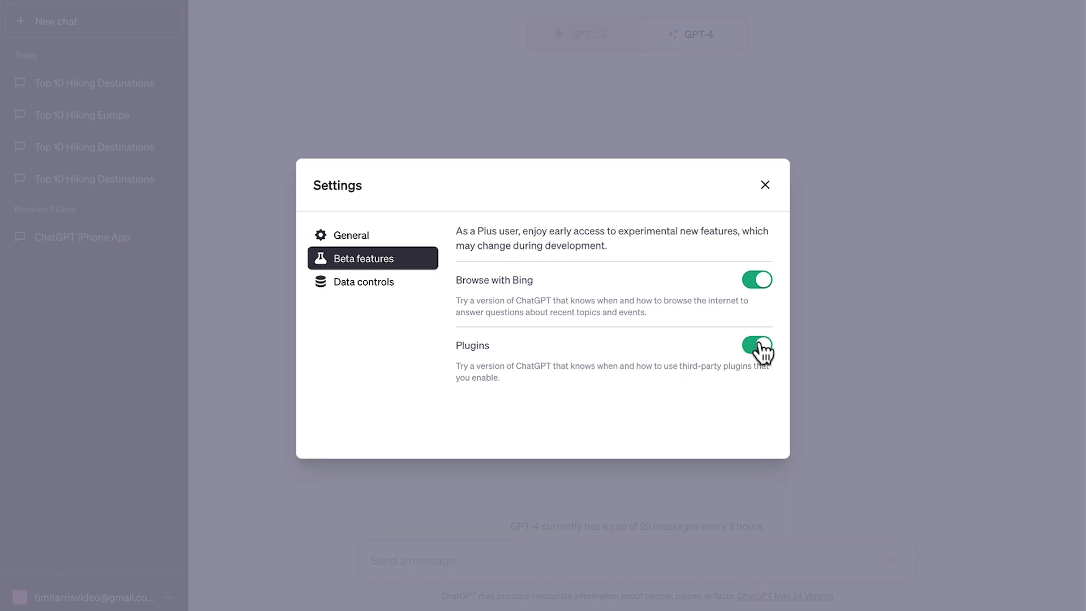
click(765, 186)
Step: Choose Plugins Beta under GPT-4 and go to the Plugin store from the plugins dropdown
mouse_move(744, 33)
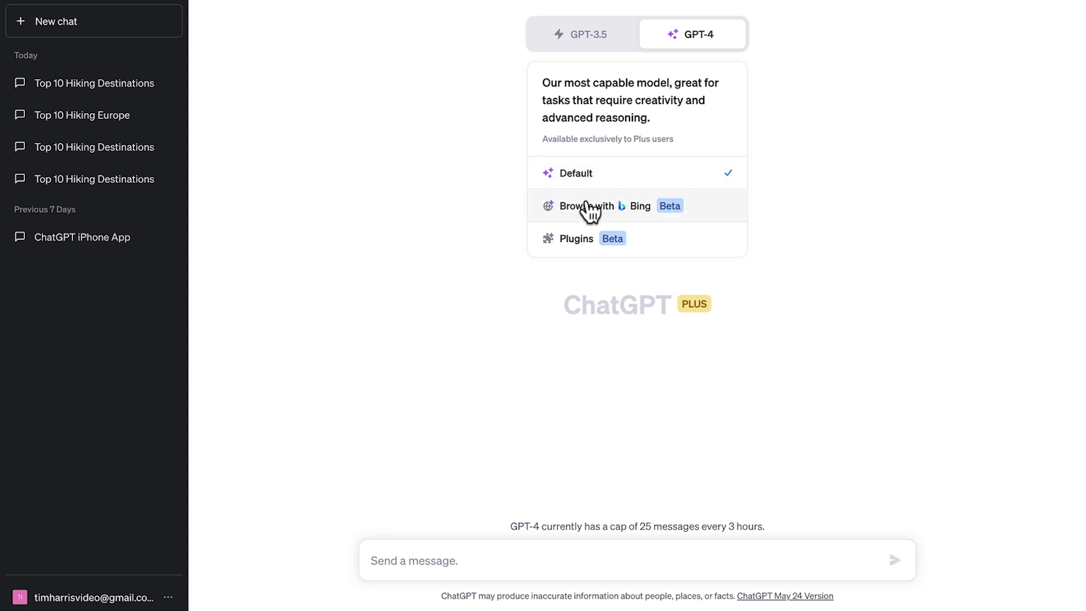
click(583, 238)
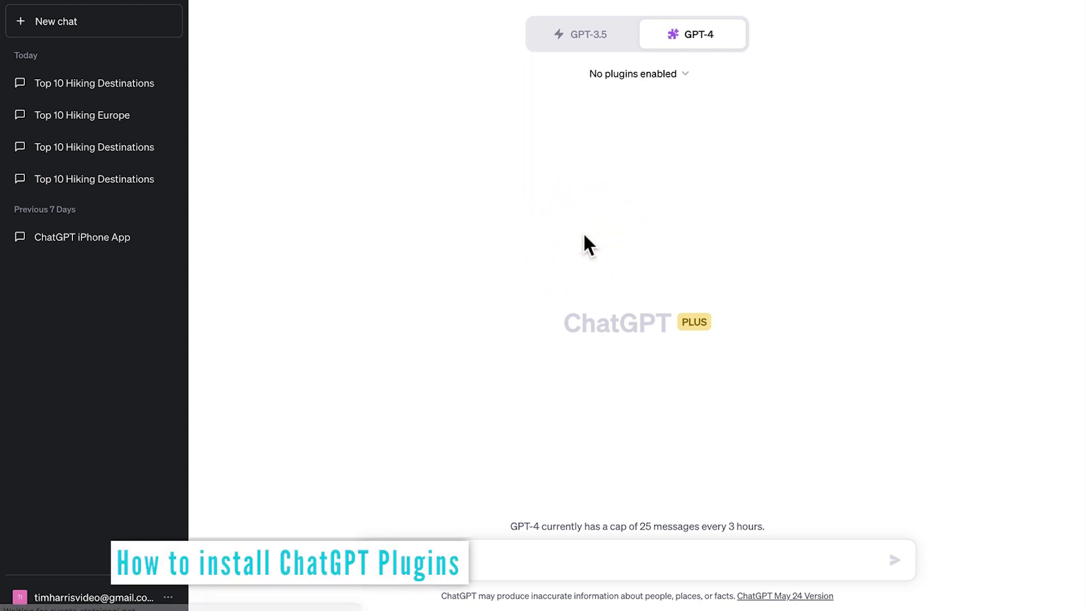
click(686, 75)
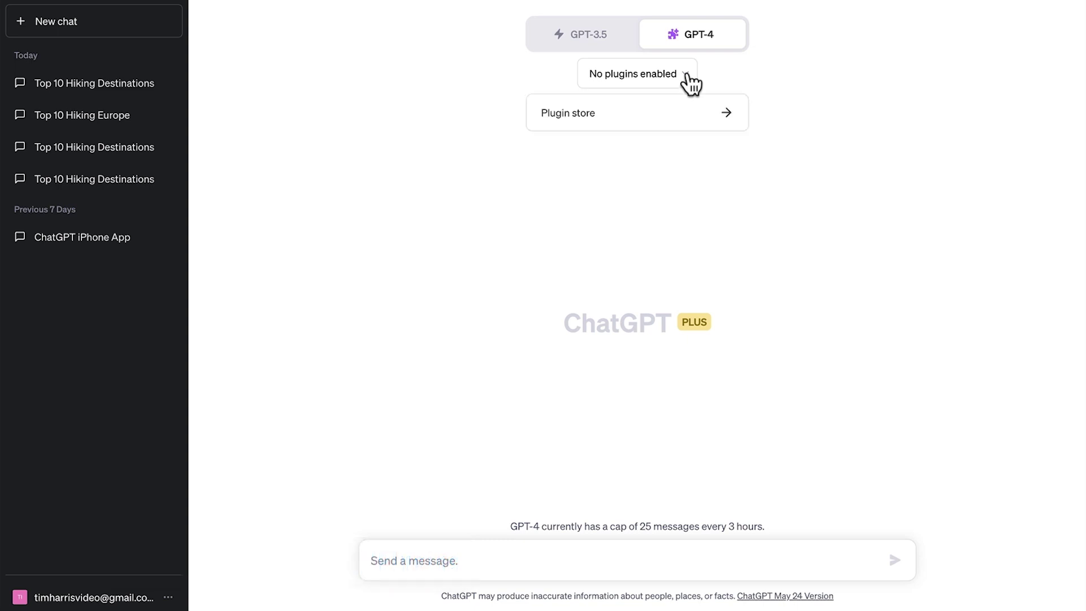
click(724, 113)
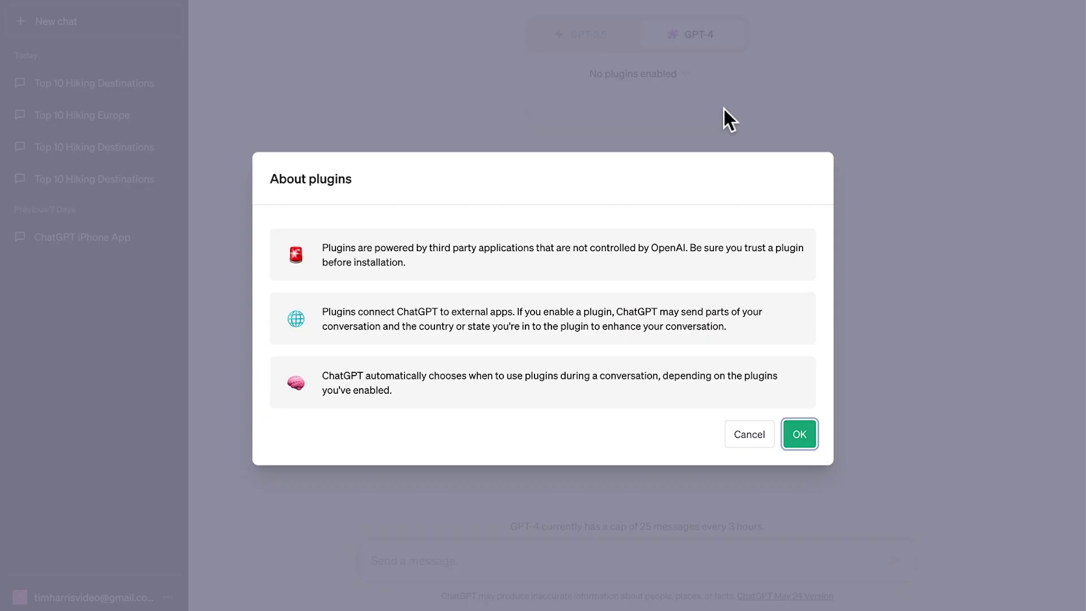
Step: Accept the About plugins notice and install the Expedia and KAYAK plugins from the popular list
click(315, 317)
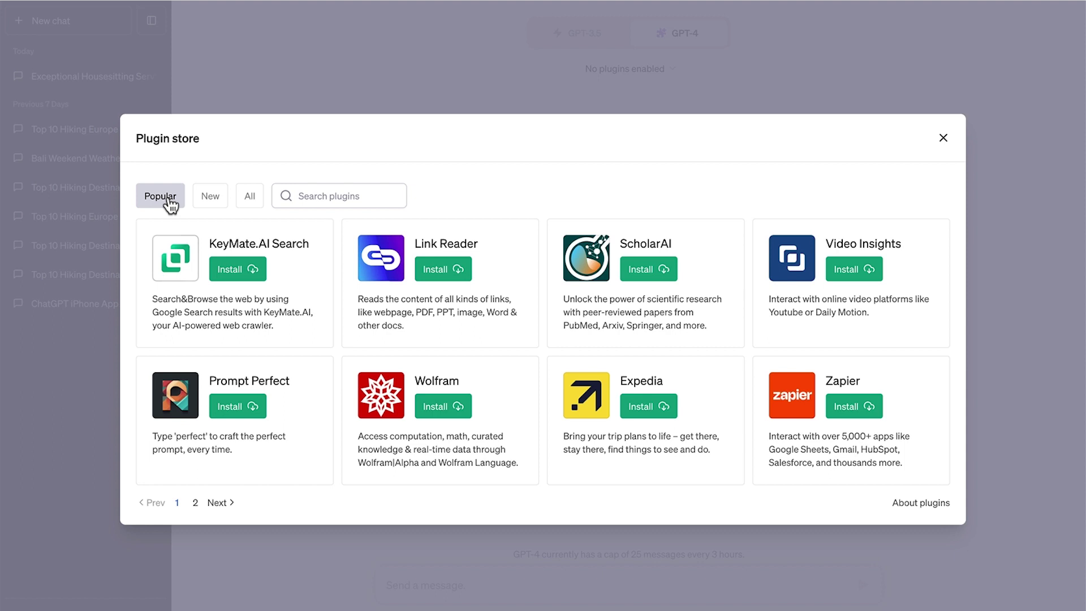
click(247, 199)
click(650, 406)
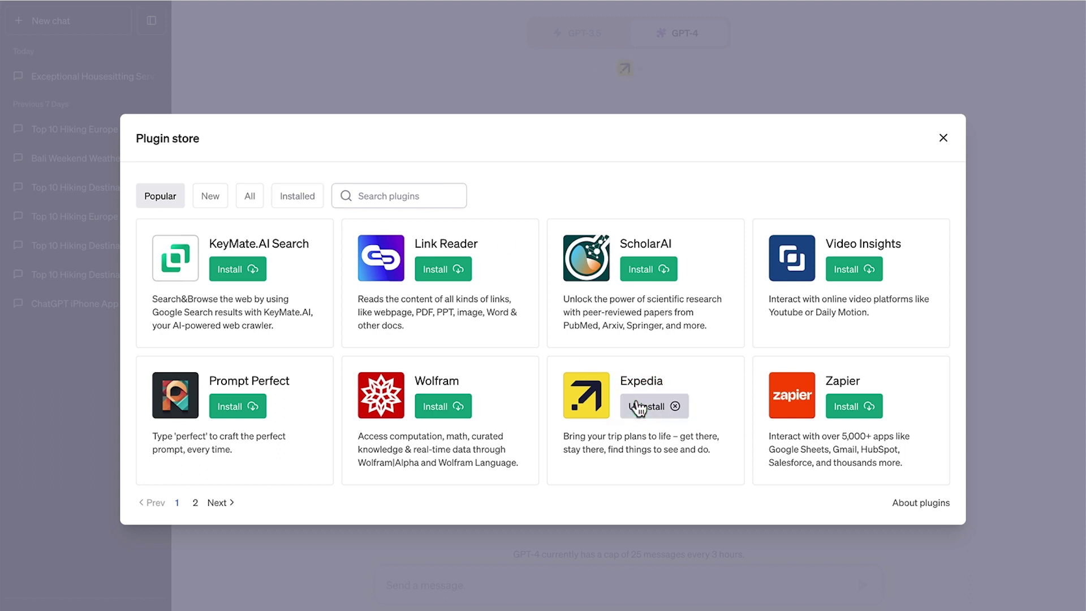
click(195, 502)
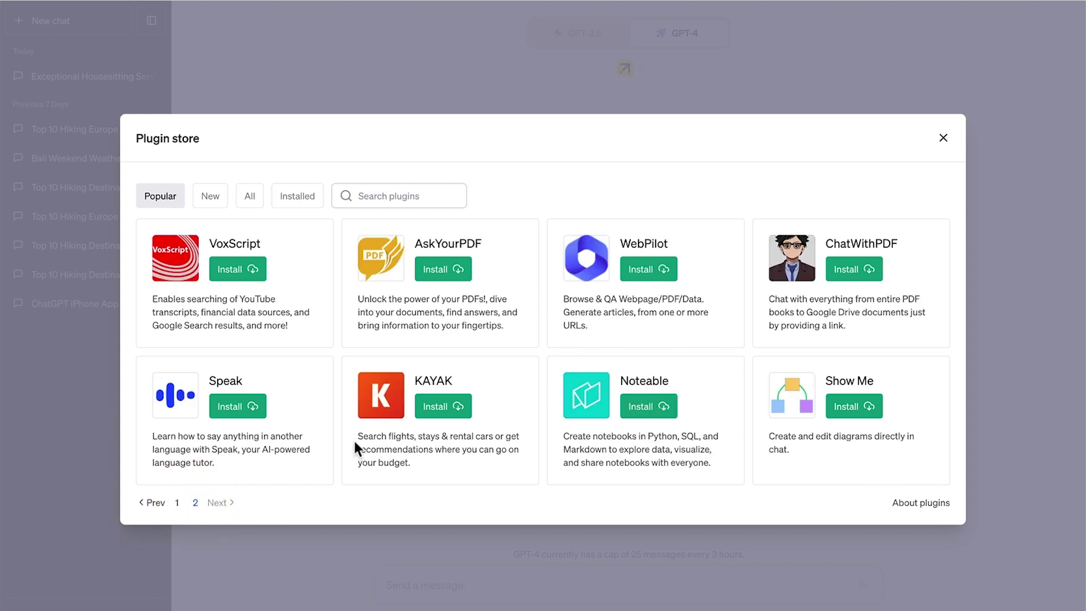
click(431, 413)
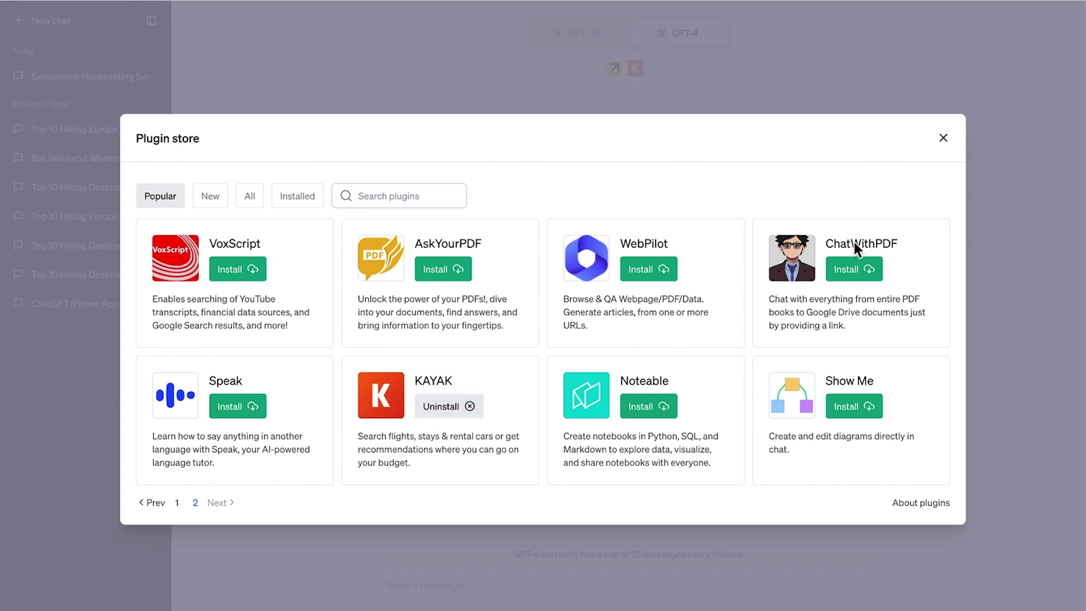
Step: Reopen the Plugin store, search 'travel', and install Trip.com and JetBook.Click
click(943, 138)
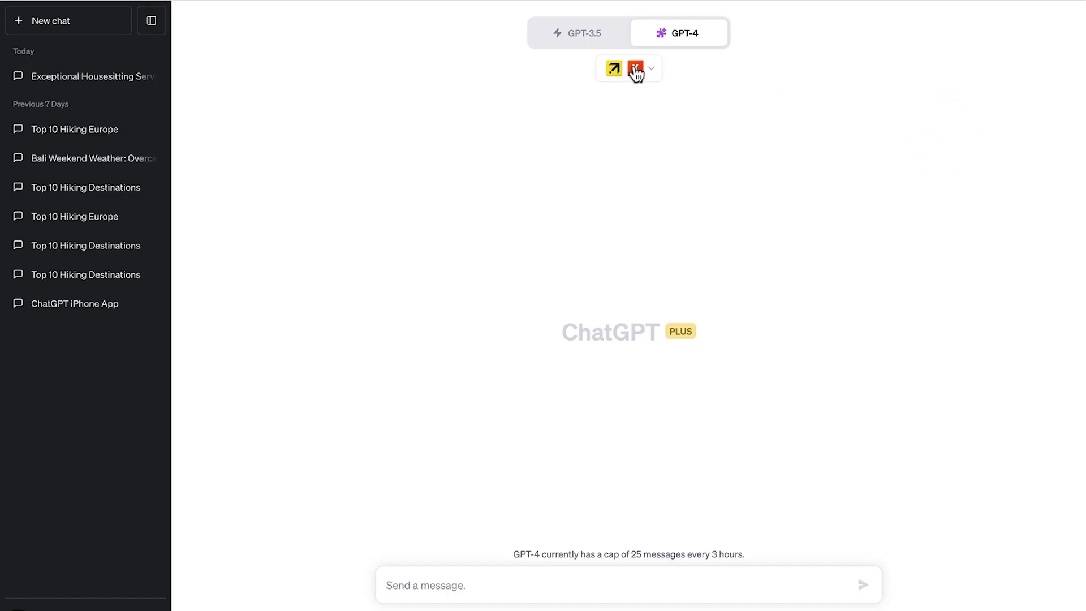
click(651, 70)
click(605, 169)
click(249, 196)
click(368, 195)
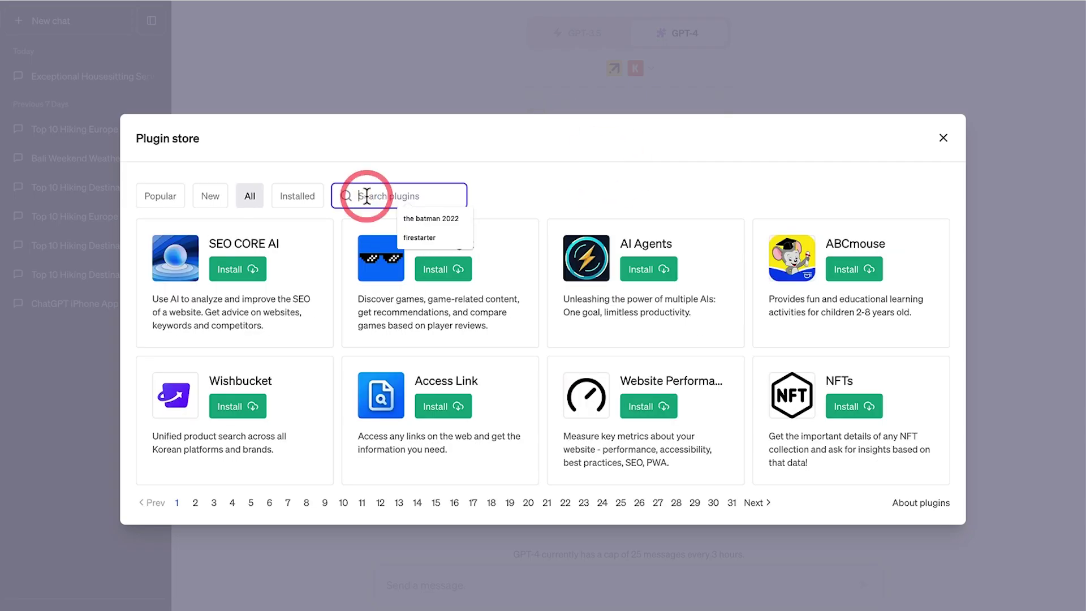
text(travel)
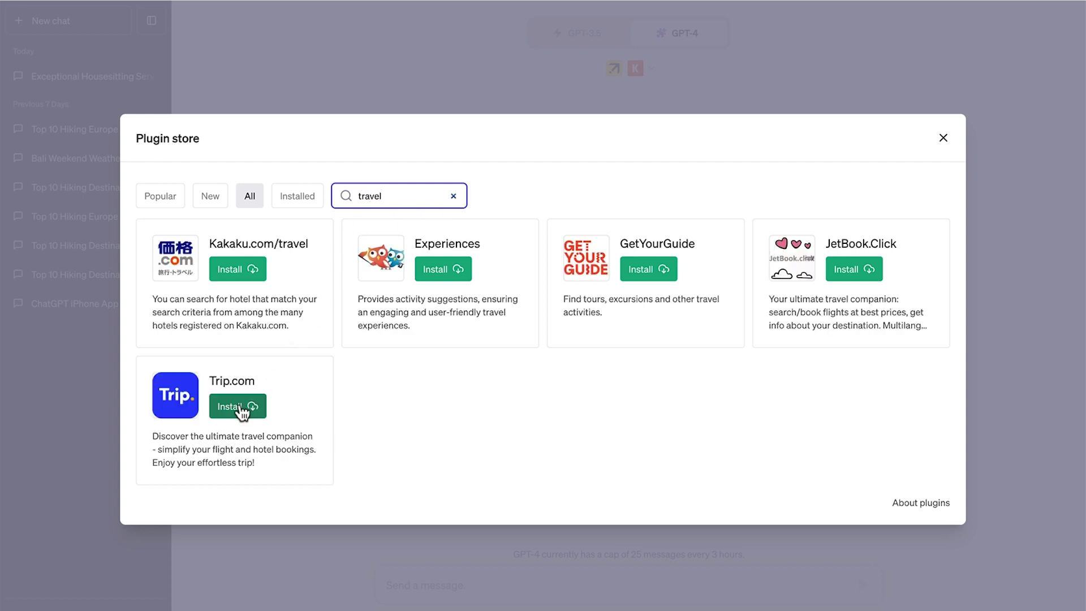
click(241, 408)
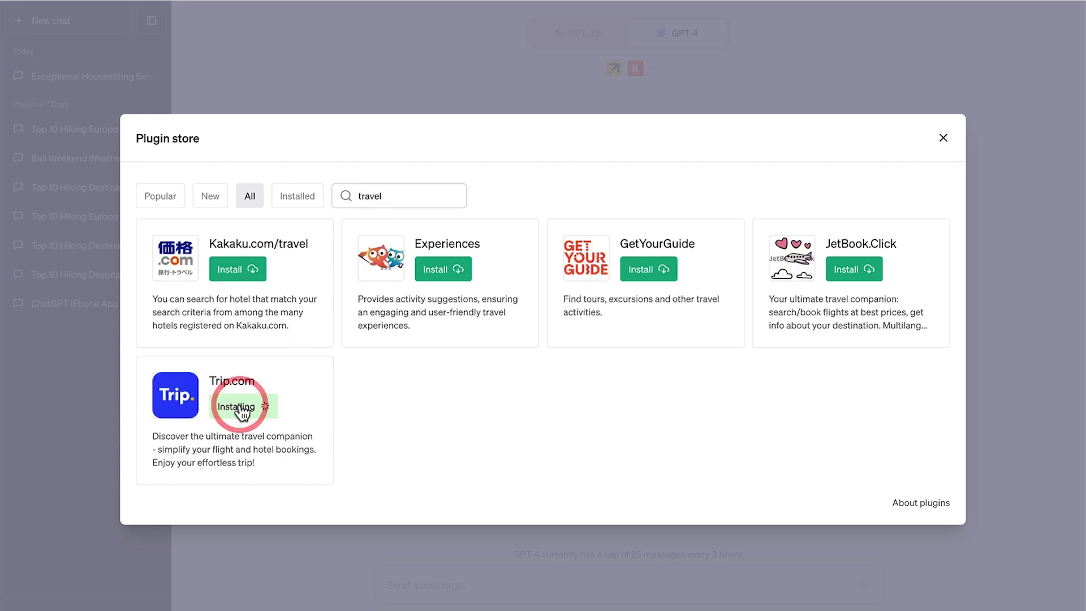
click(842, 272)
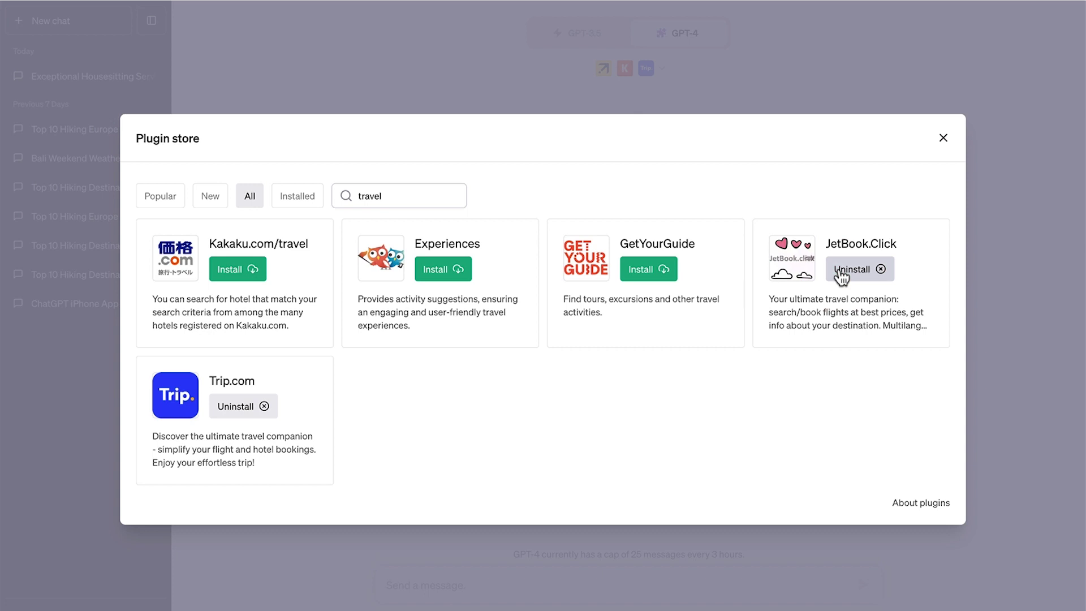
Step: Try swapping in JetBook.Click, then settle on Expedia, KAYAK and Trip.com as the enabled plugins
click(942, 138)
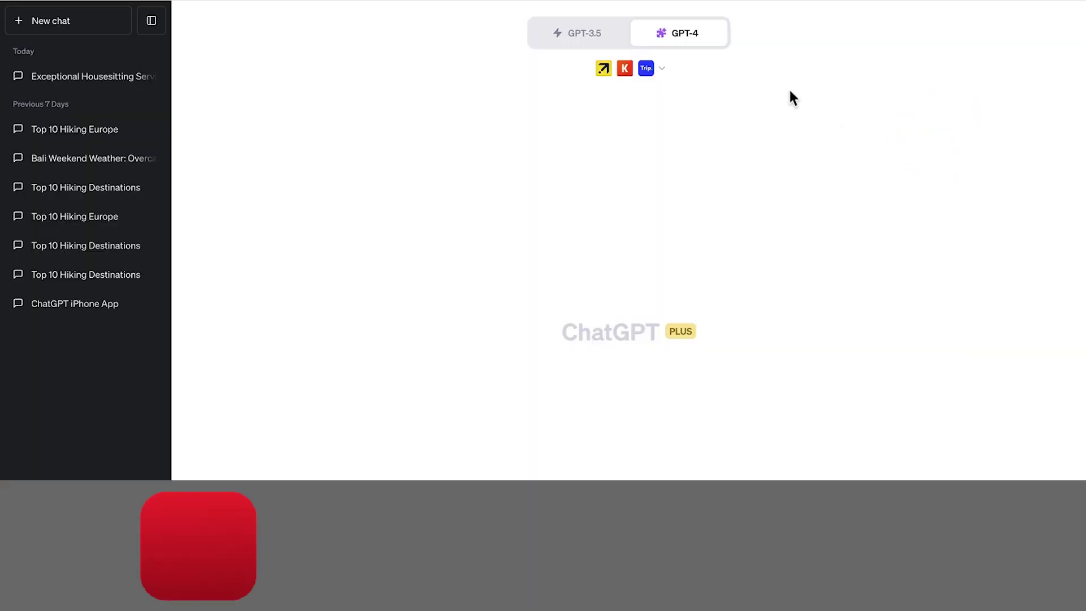
click(662, 69)
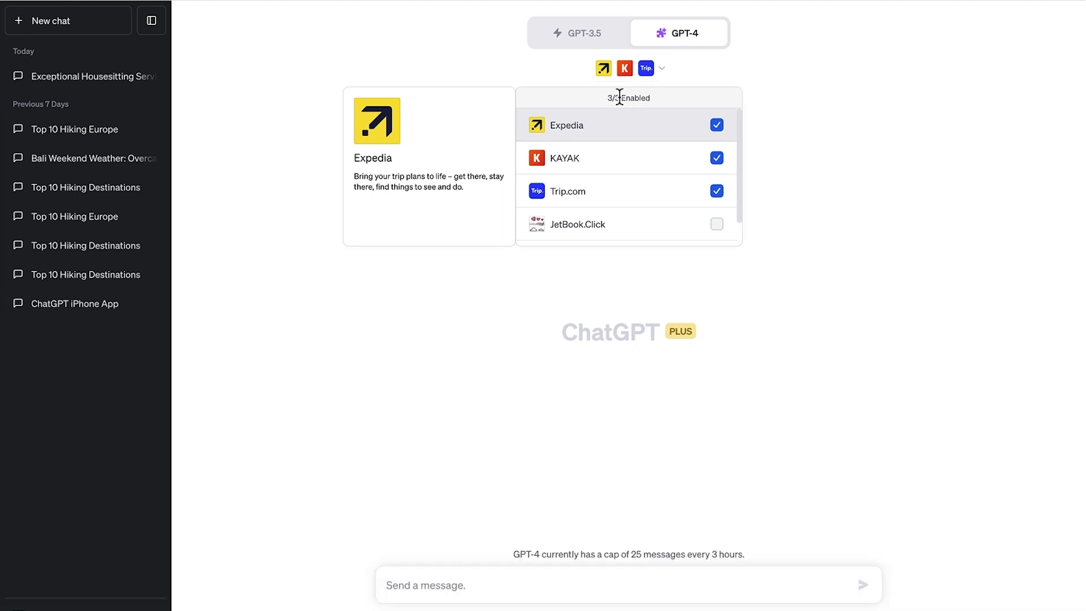
click(717, 223)
click(716, 191)
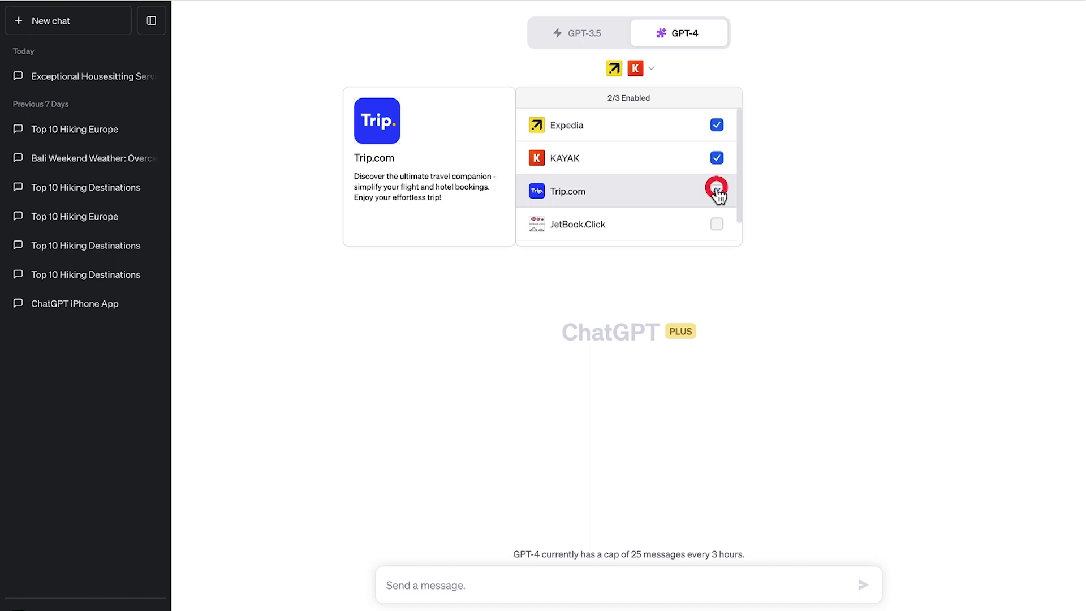
click(717, 224)
click(716, 224)
click(716, 191)
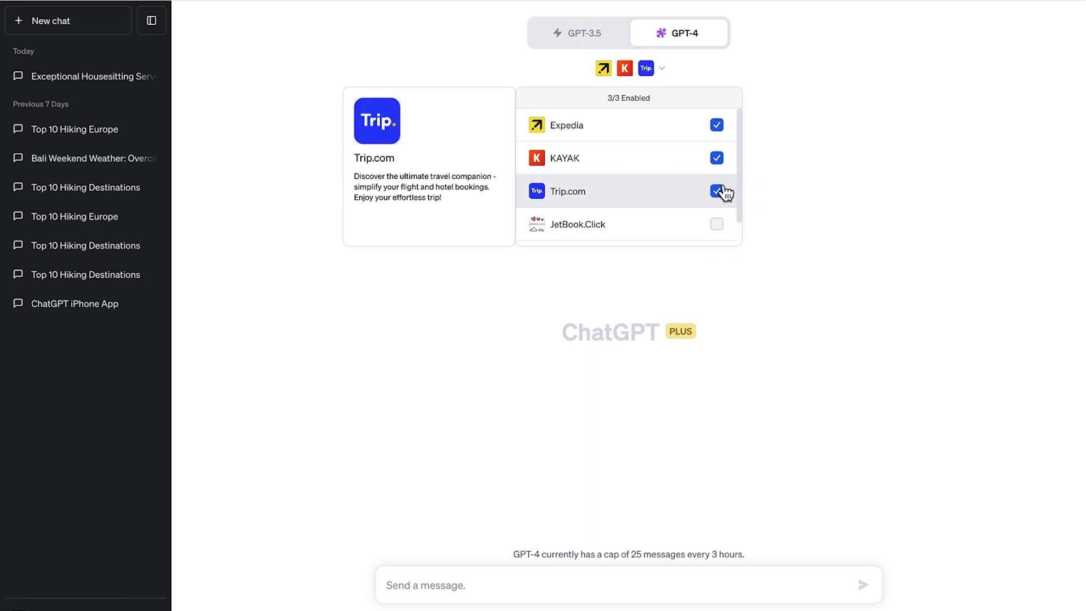
click(799, 153)
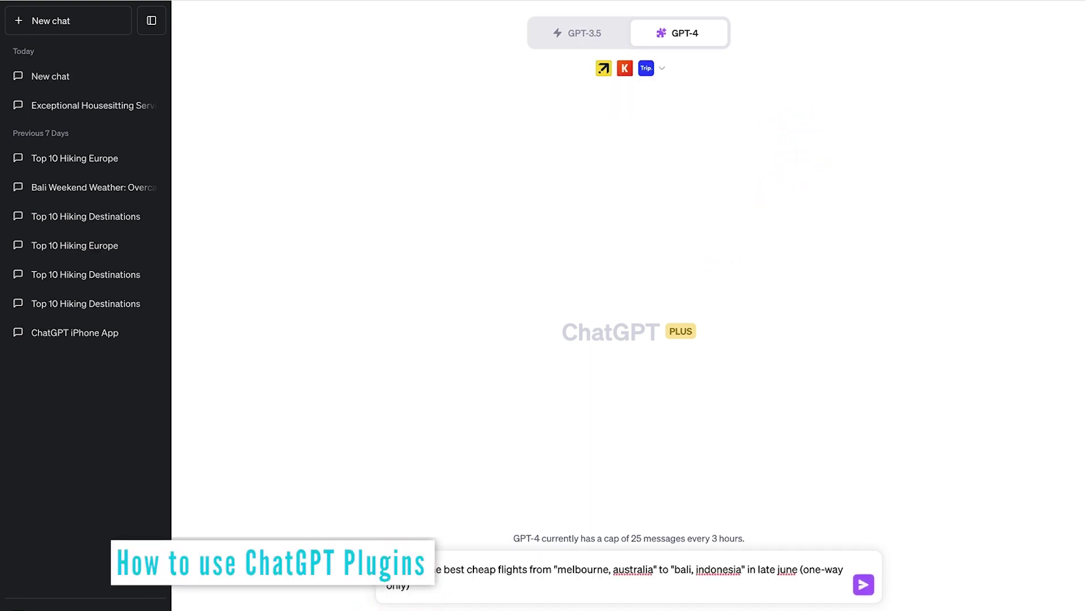
Step: Send the request for three cheap one-way Melbourne to Bali flights in late June
key(Return)
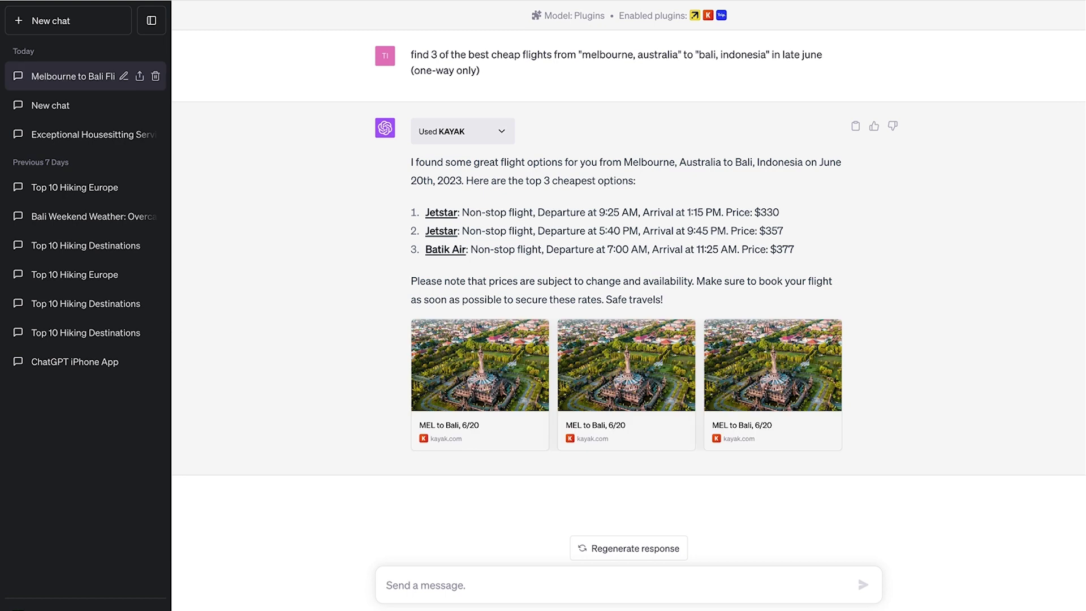
Step: Follow the Jetstar $330 link to KAYAK's Melbourne–Bali results for Tue 6/20
click(452, 214)
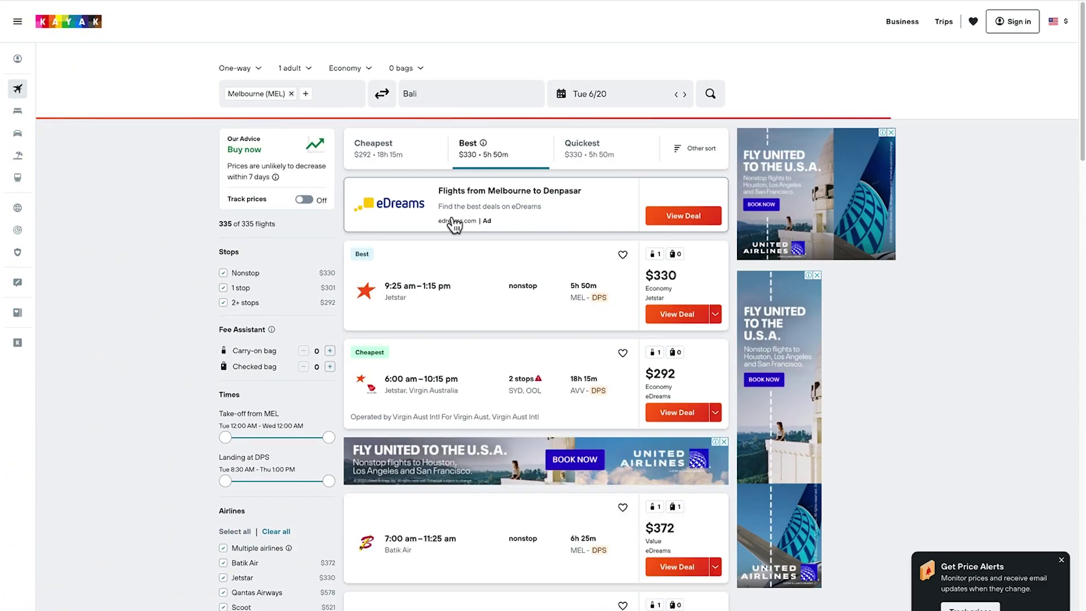
mouse_move(709, 262)
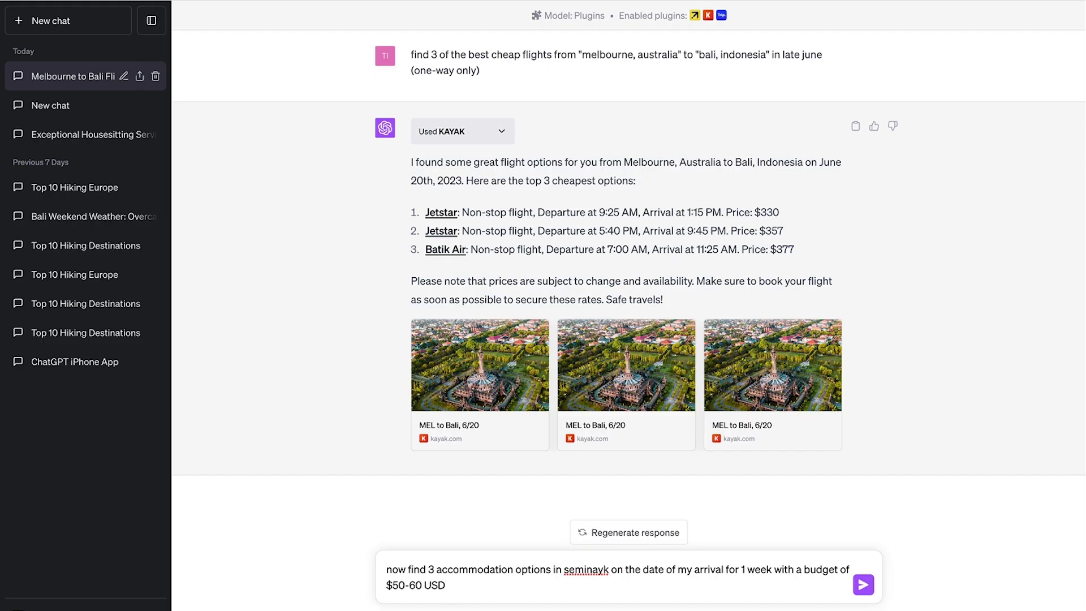
Step: Send the one-week Seminyak stay request ($50-60 budget), then browse an Expedia hotel's Superior Room photos
key(Return)
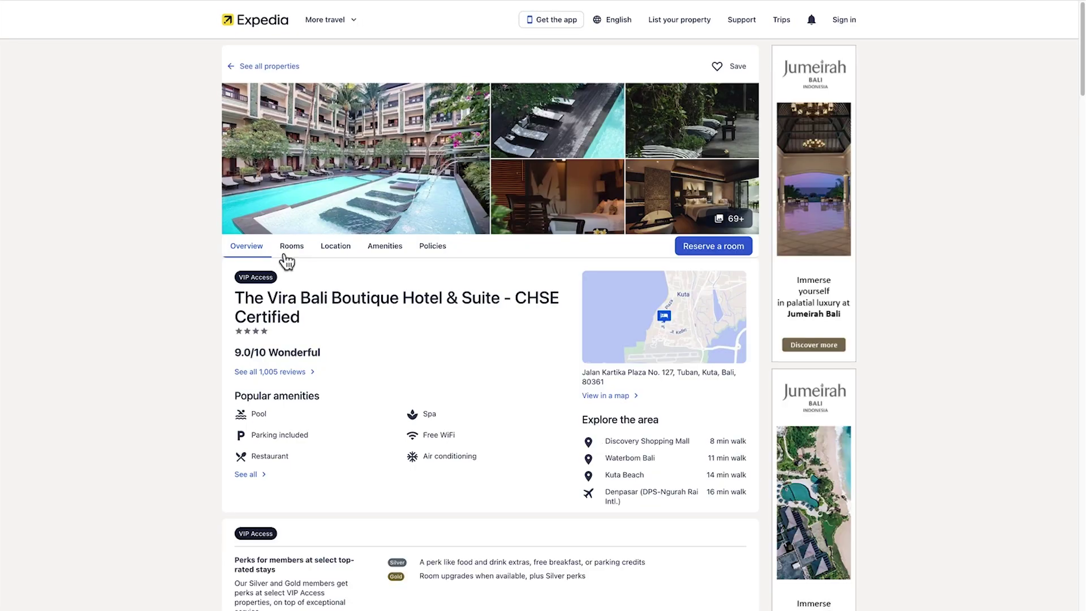
click(287, 248)
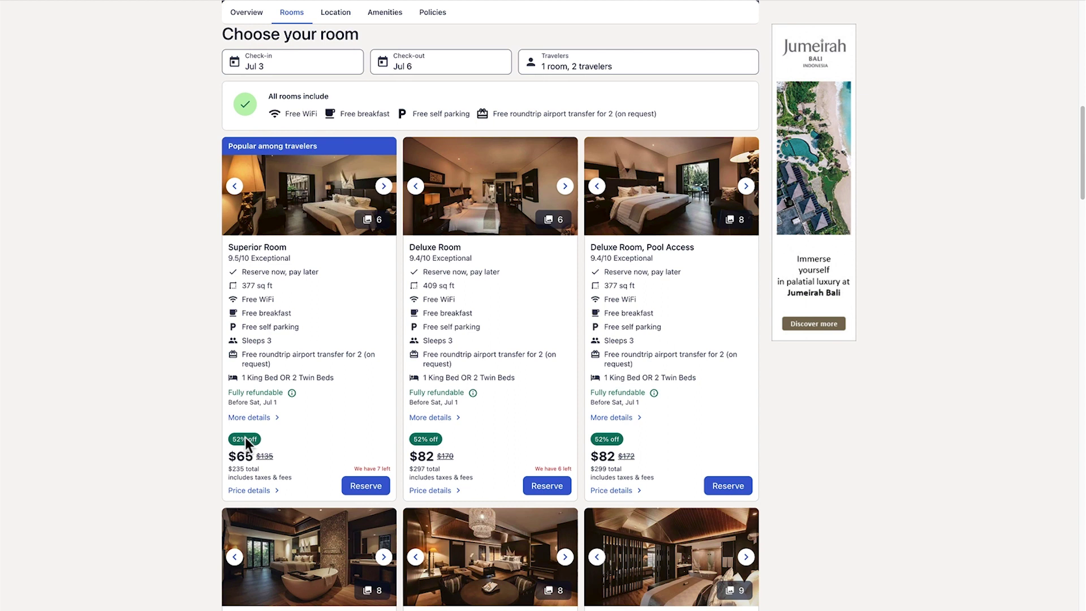
click(383, 187)
click(383, 186)
click(383, 187)
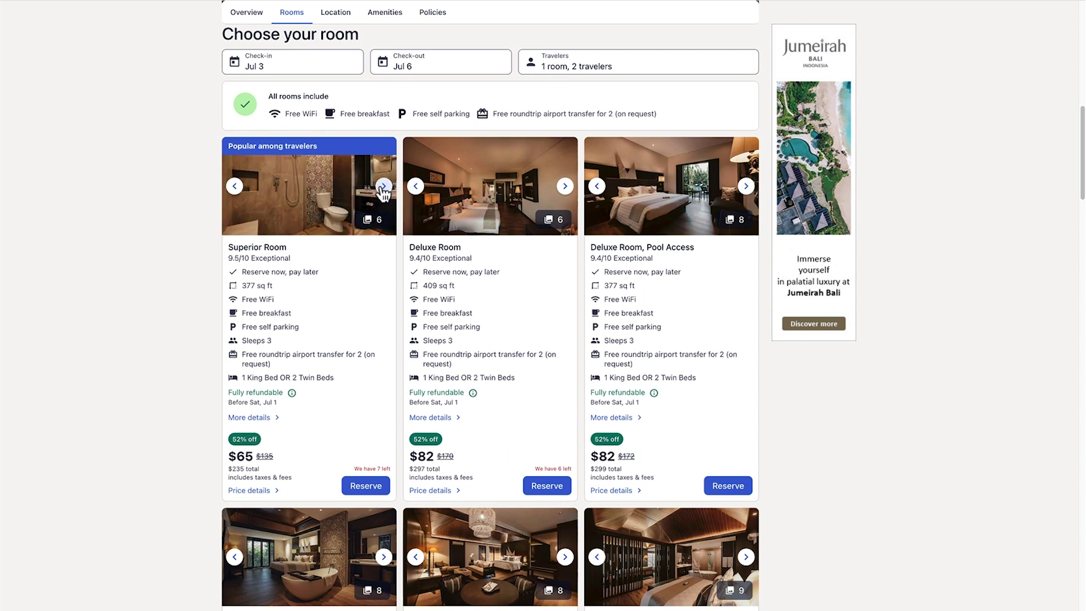
click(383, 187)
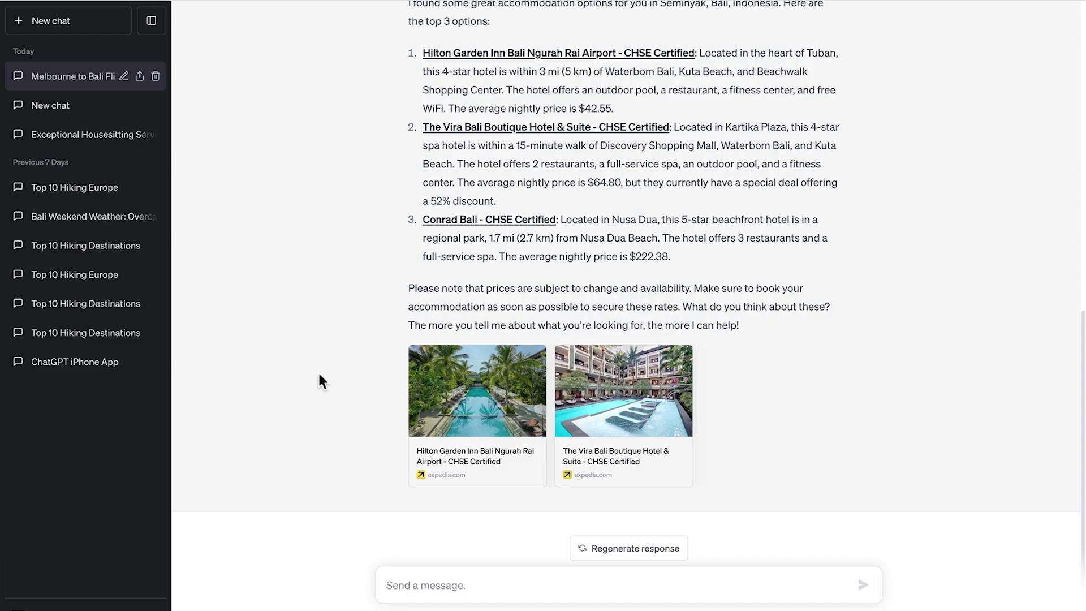
Step: Open a new GPT-4 Plugins chat and confirm Expedia, KAYAK and Trip.com are enabled
scroll(317, 371, up, 10)
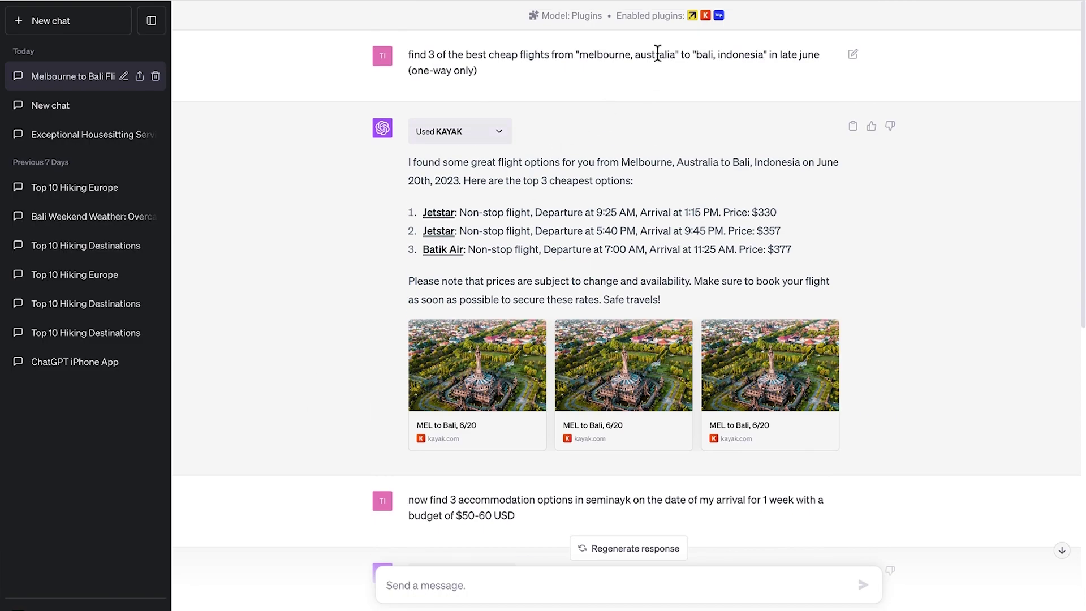
click(66, 26)
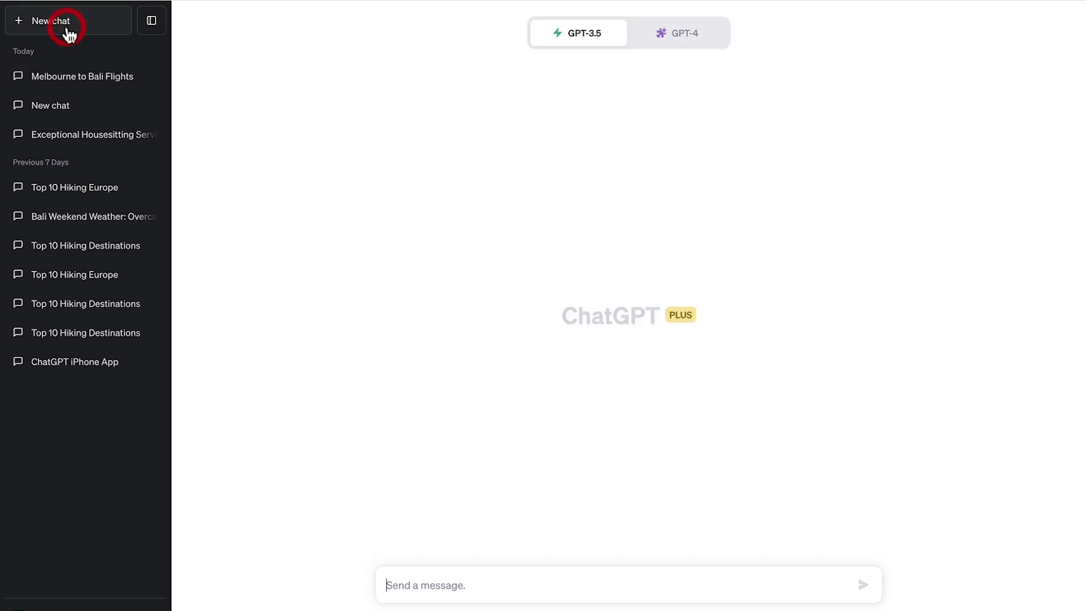
click(666, 40)
click(685, 218)
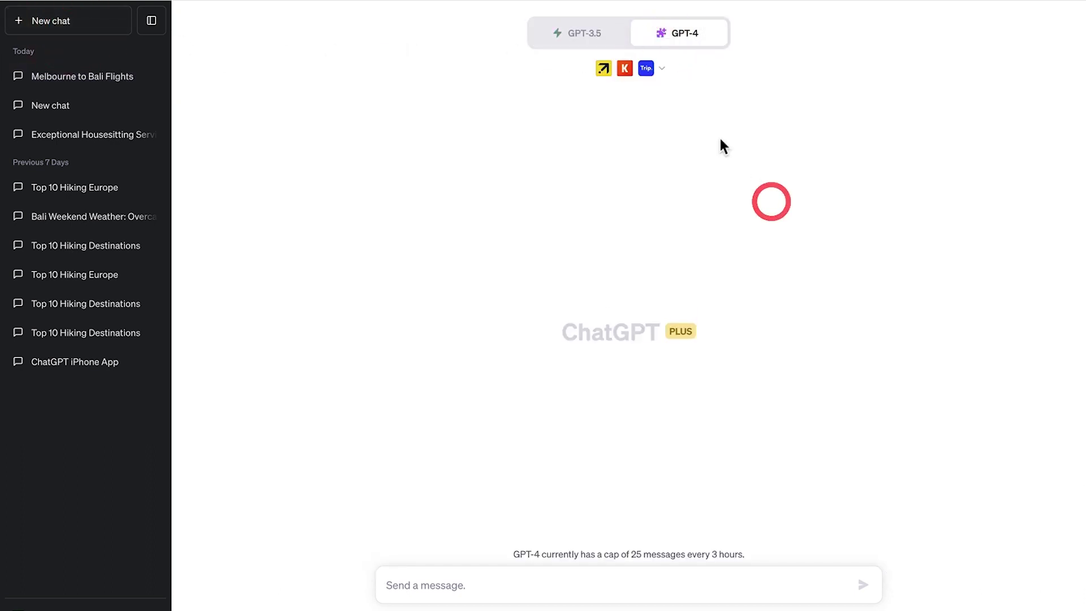
click(663, 68)
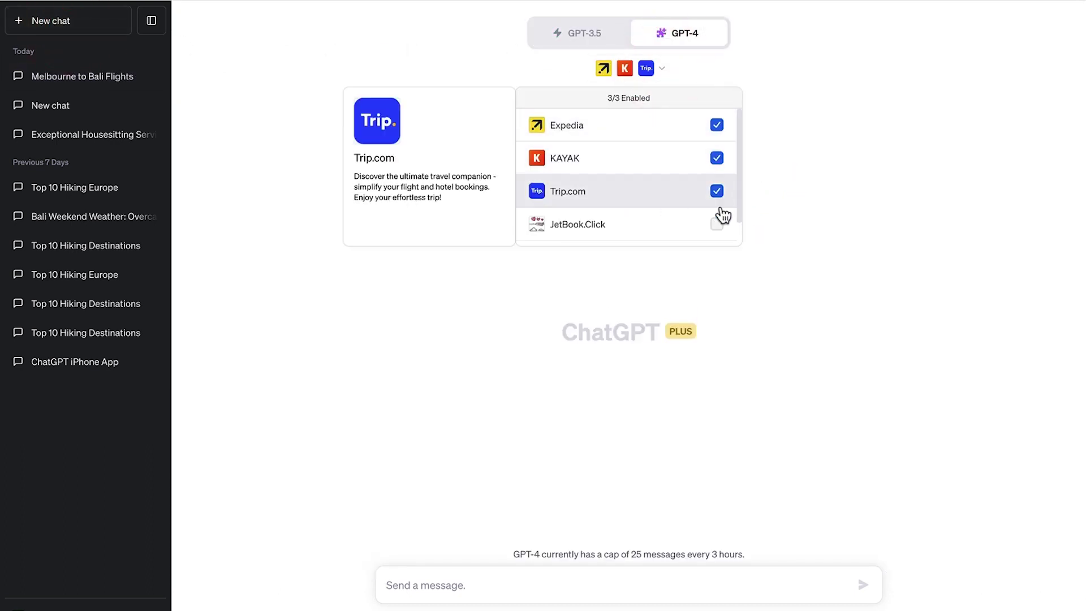